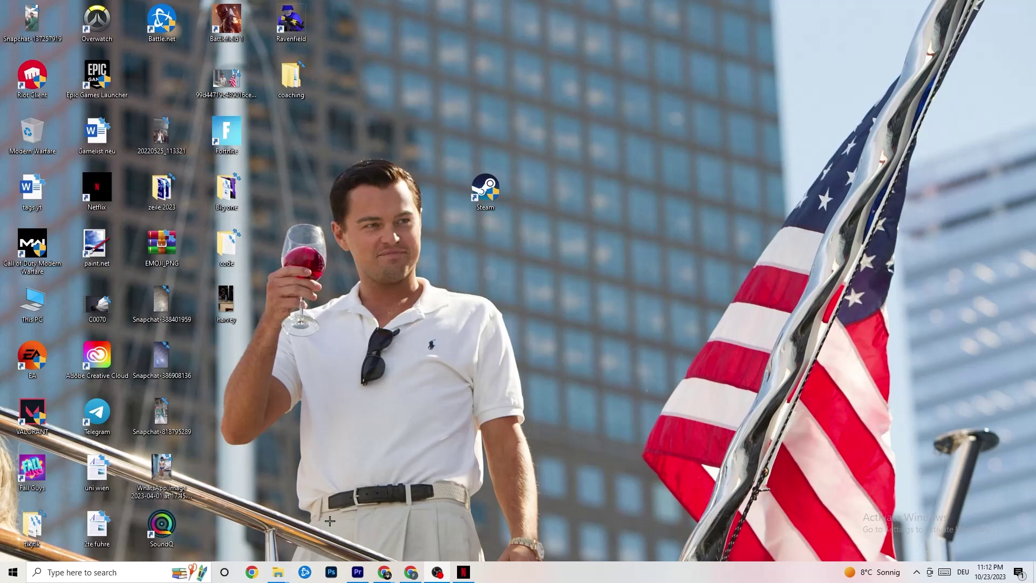
Open the network adapter list through the Network & Internet settings and check the Ethernet connection's status.
{"action": "left_click", "coordinate": [2, 580]}
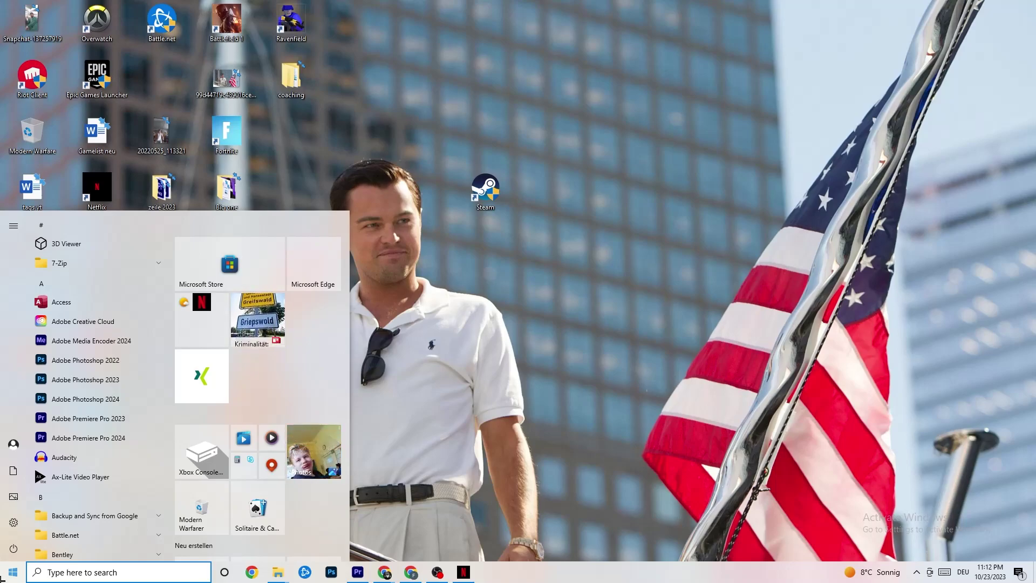
{"action": "left_click", "coordinate": [12, 522]}
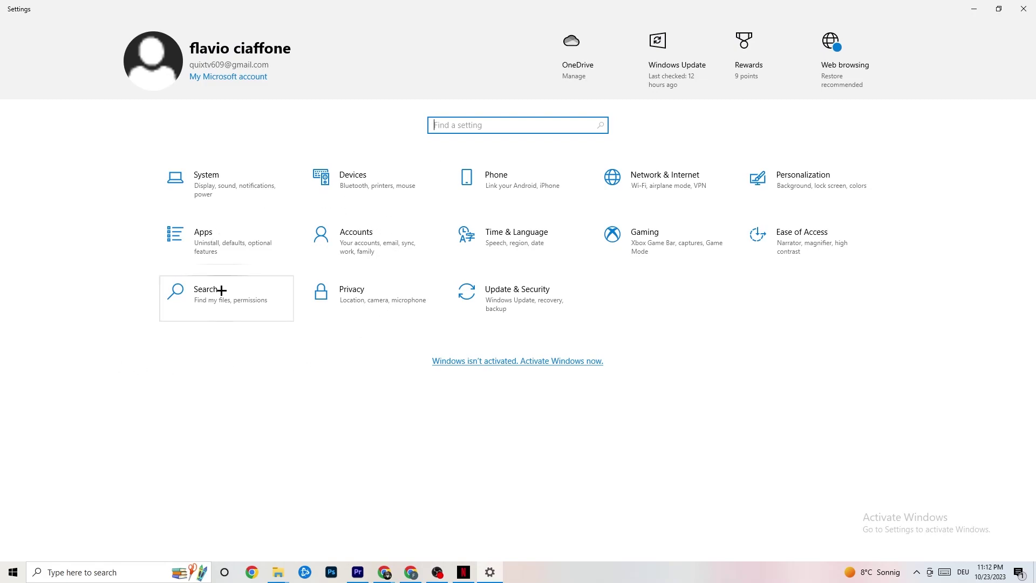
{"action": "left_click", "coordinate": [683, 182]}
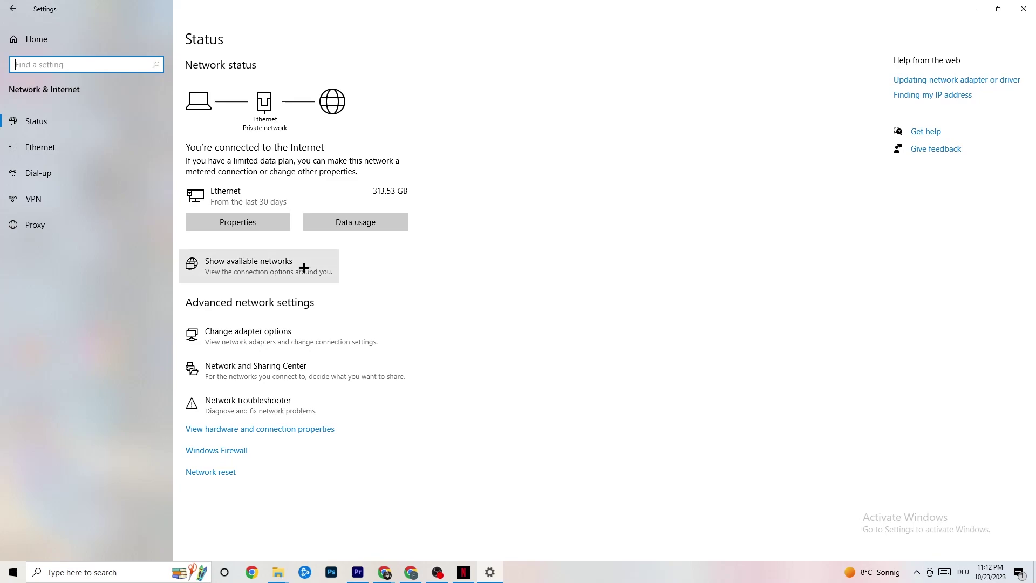
{"action": "left_click", "coordinate": [296, 330]}
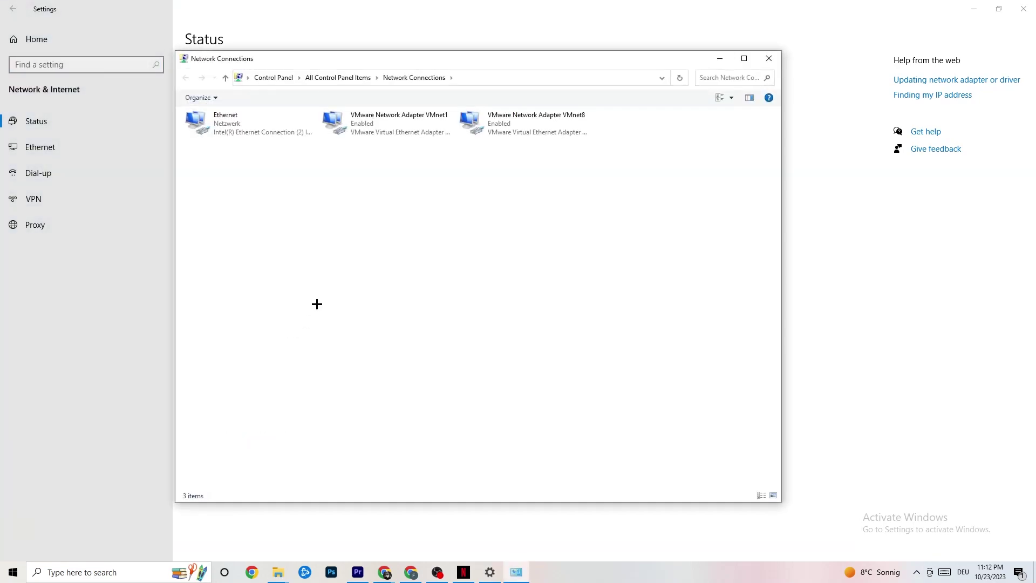
{"action": "double_click", "coordinate": [276, 124]}
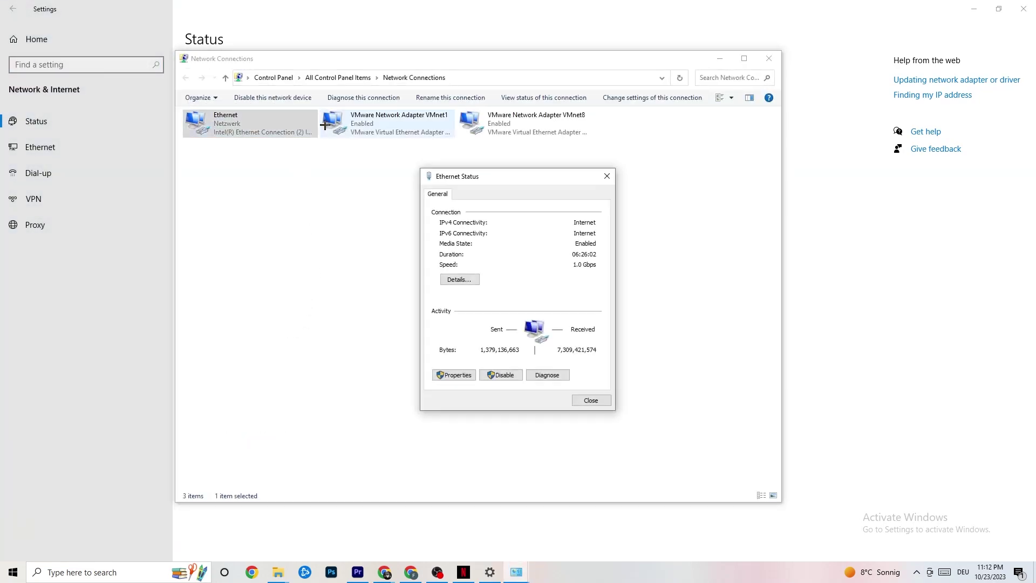
{"action": "left_click", "coordinate": [607, 178]}
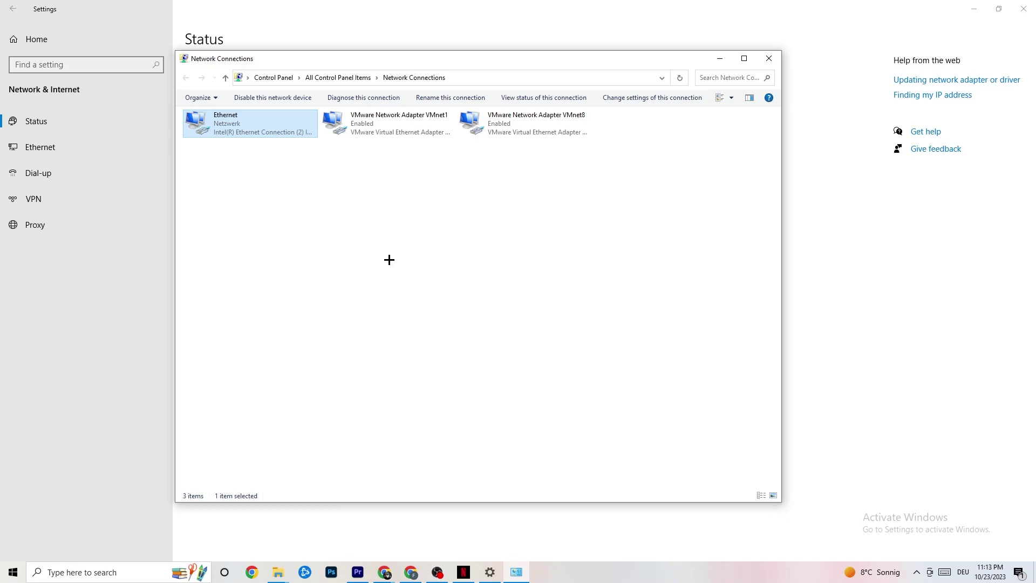
Disable the Ethernet adapter, re-enable it, and close the Network Connections window.
{"action": "right_click", "coordinate": [253, 130]}
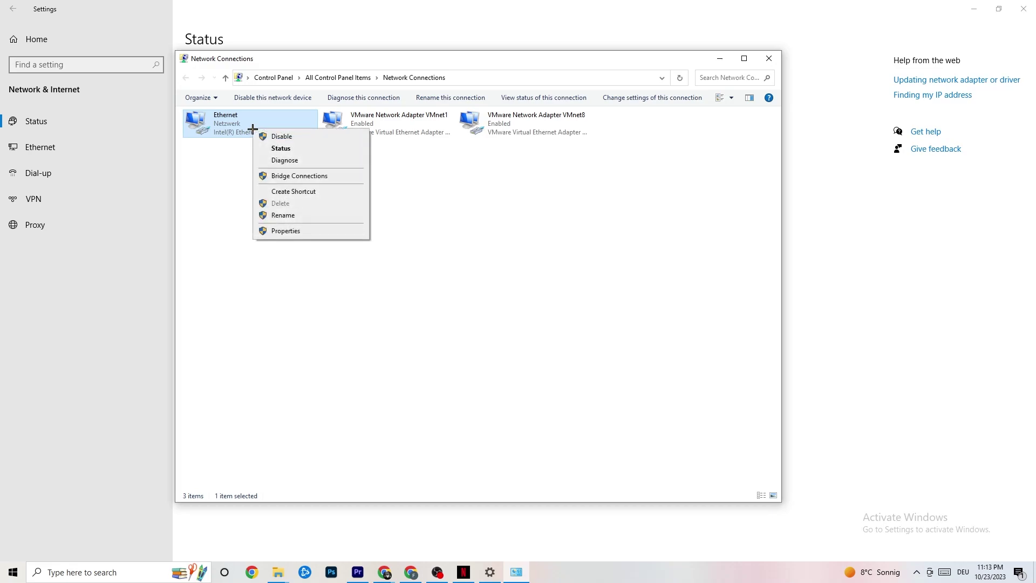
{"action": "left_click", "coordinate": [294, 137]}
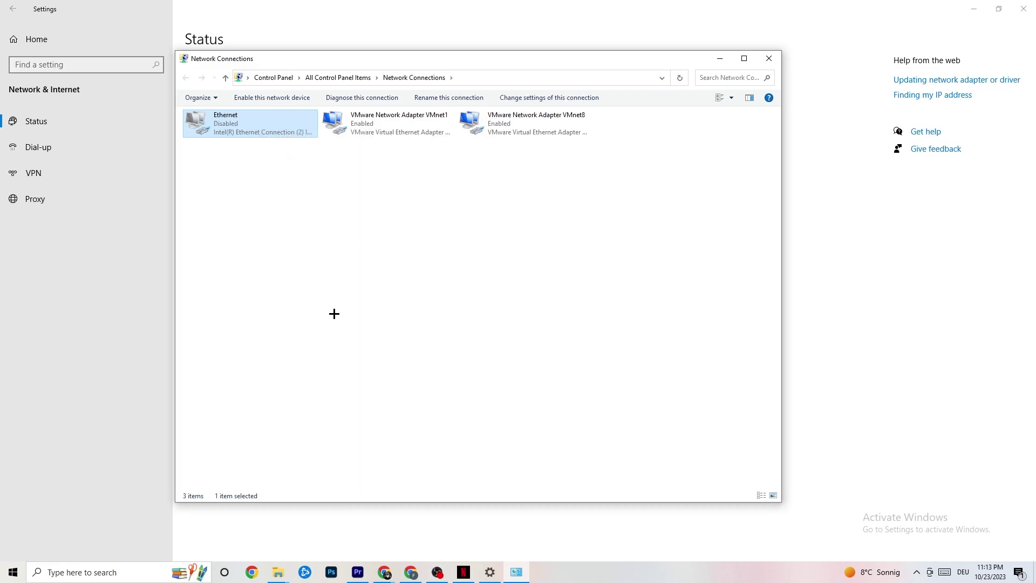
{"action": "right_click", "coordinate": [253, 130]}
{"action": "left_click", "coordinate": [278, 138]}
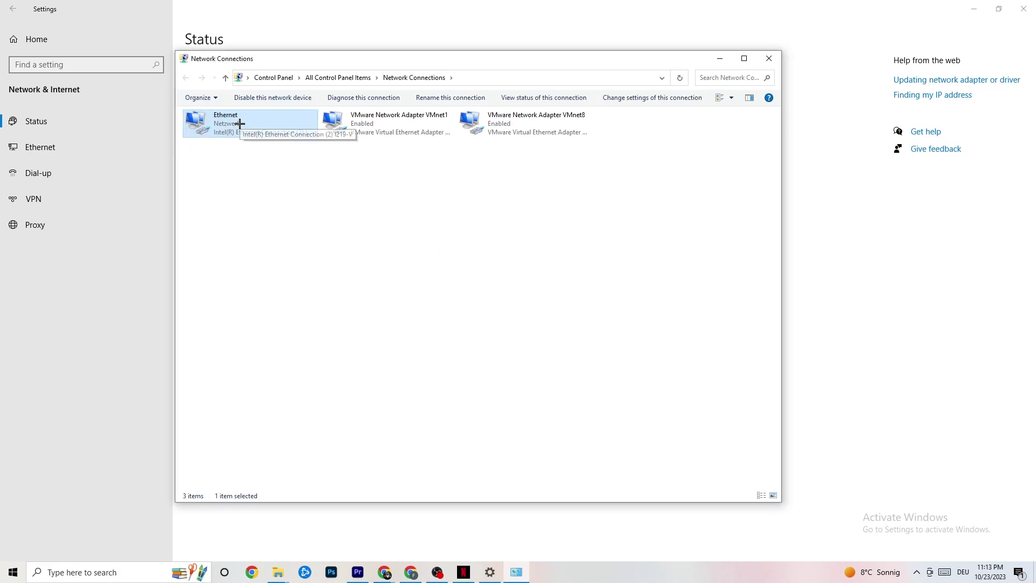
{"action": "left_click", "coordinate": [770, 58]}
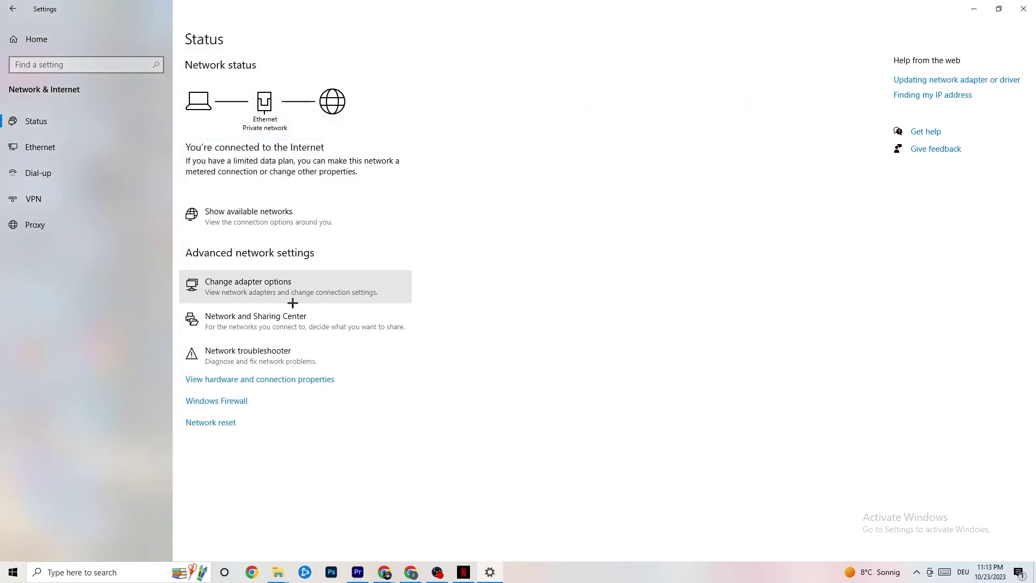
Open the Network and Sharing Center in a maximized window and look at its problem troubleshooting page.
{"action": "left_click", "coordinate": [258, 320]}
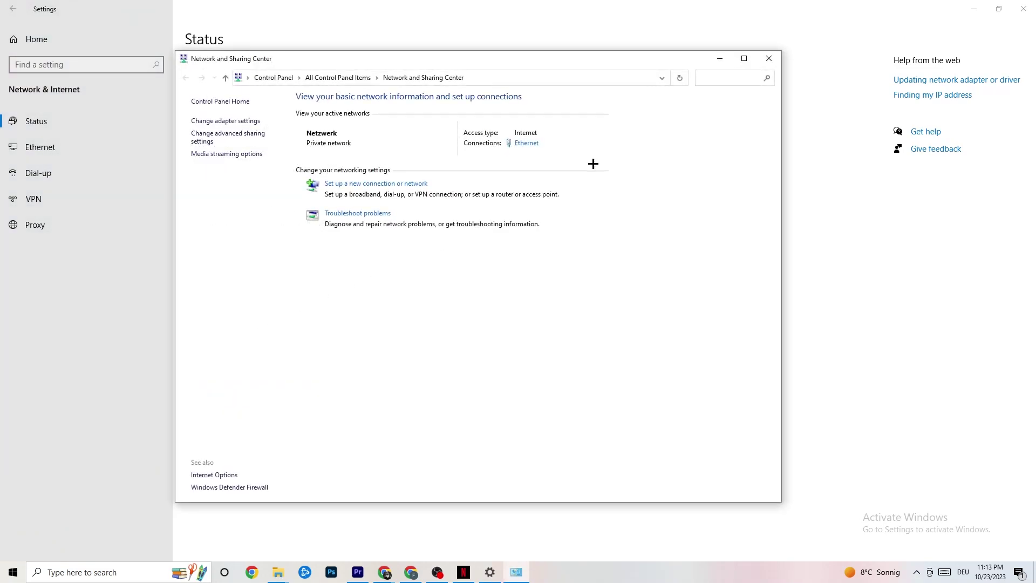
{"action": "left_click", "coordinate": [739, 59]}
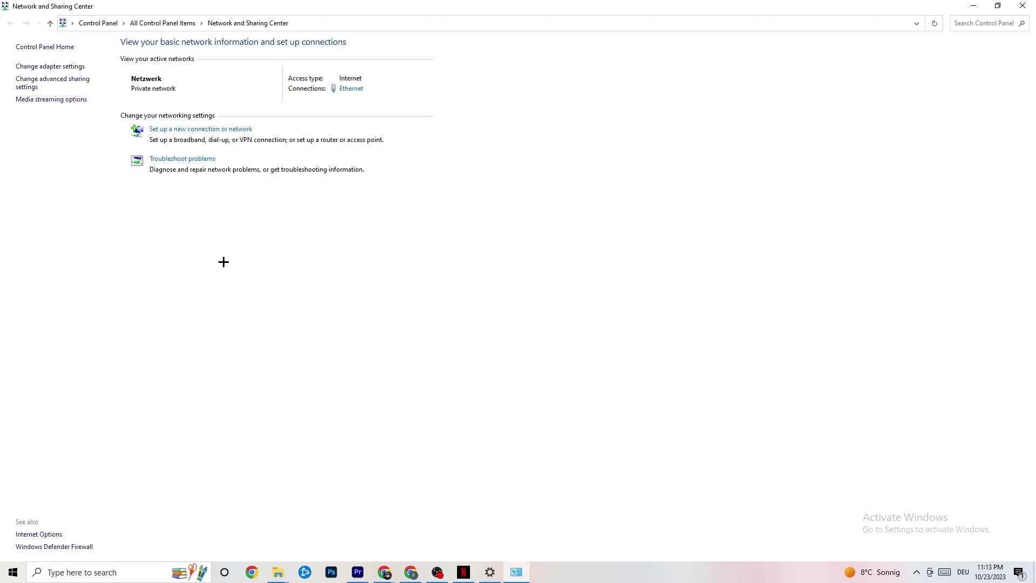
{"action": "left_click", "coordinate": [199, 160]}
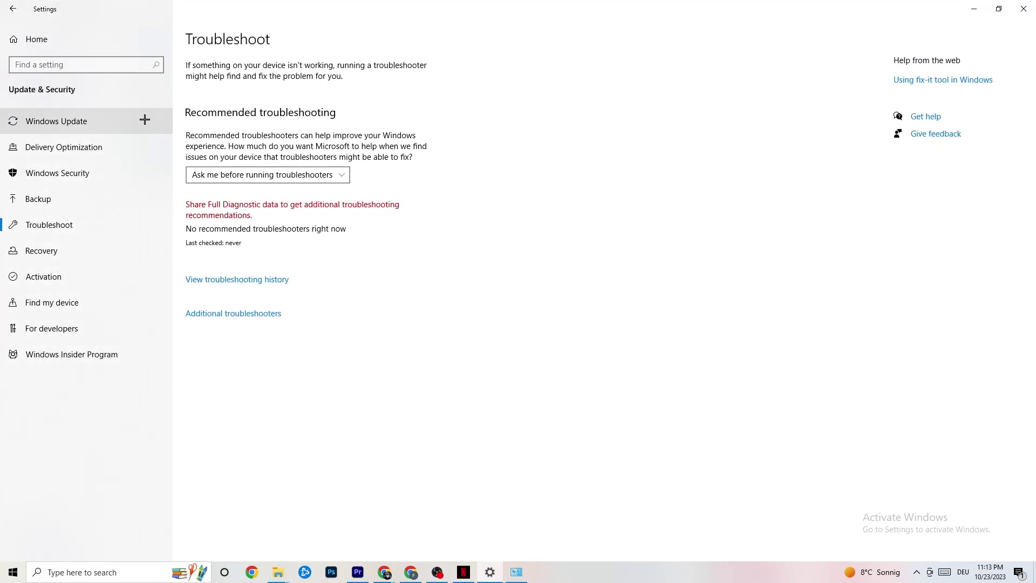
{"action": "mouse_move", "coordinate": [516, 579]}
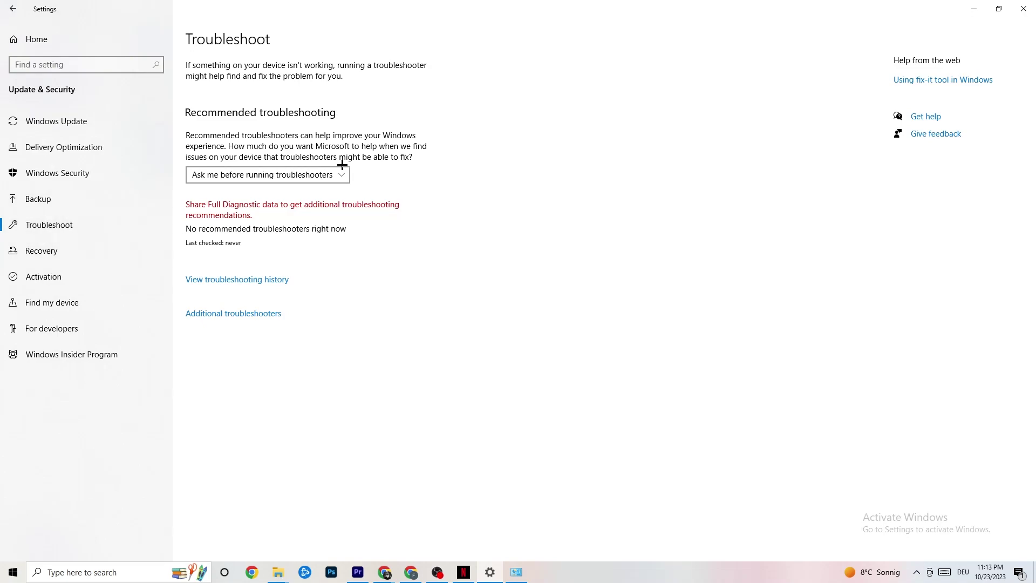
{"action": "left_click", "coordinate": [1013, 3]}
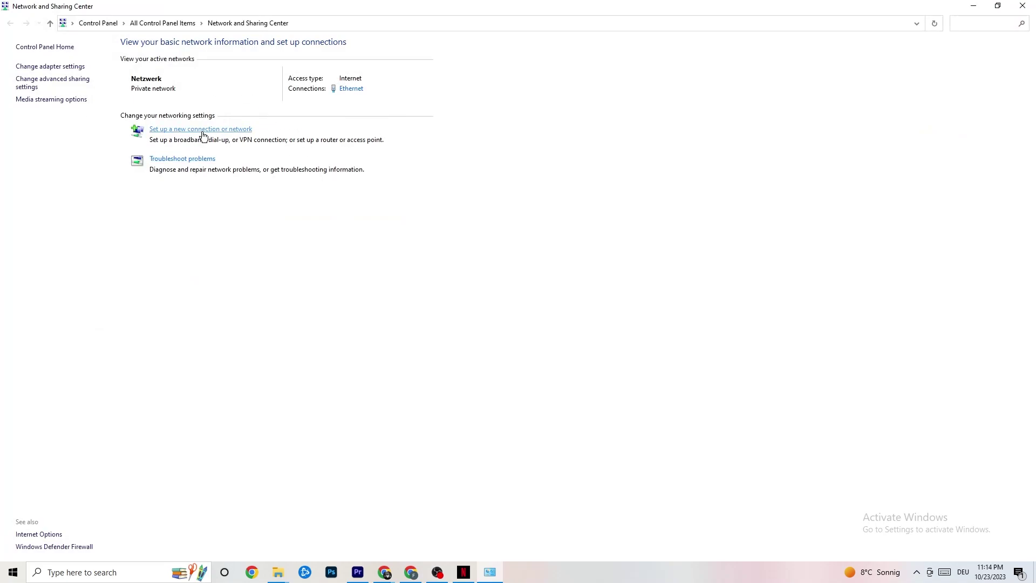
Open the Internet Protocol Version 4 (TCP/IPv4) properties of the active Ethernet connection.
{"action": "left_click", "coordinate": [359, 91]}
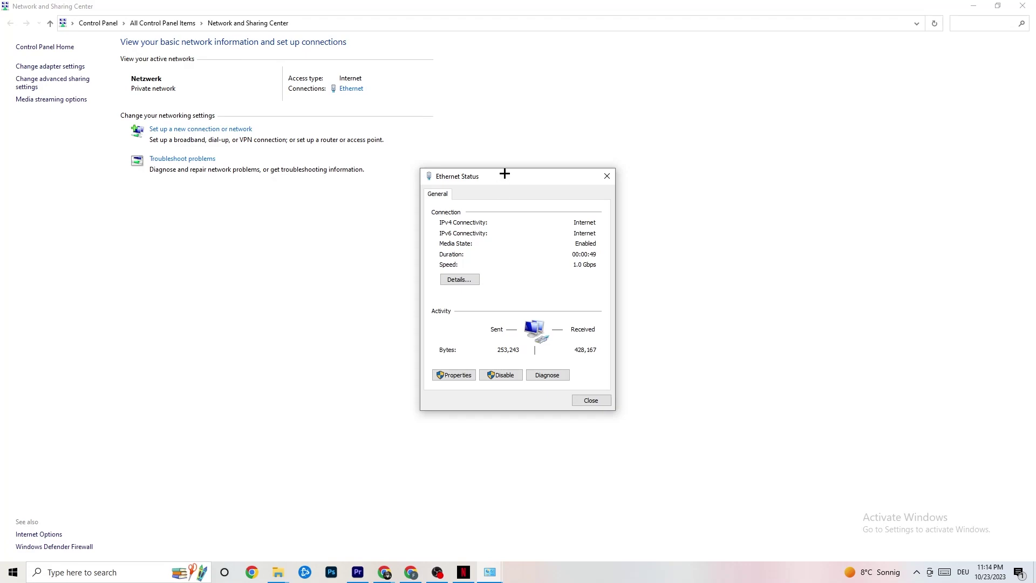
{"action": "left_click_drag", "start_coordinate": [504, 173], "coordinate": [342, 157]}
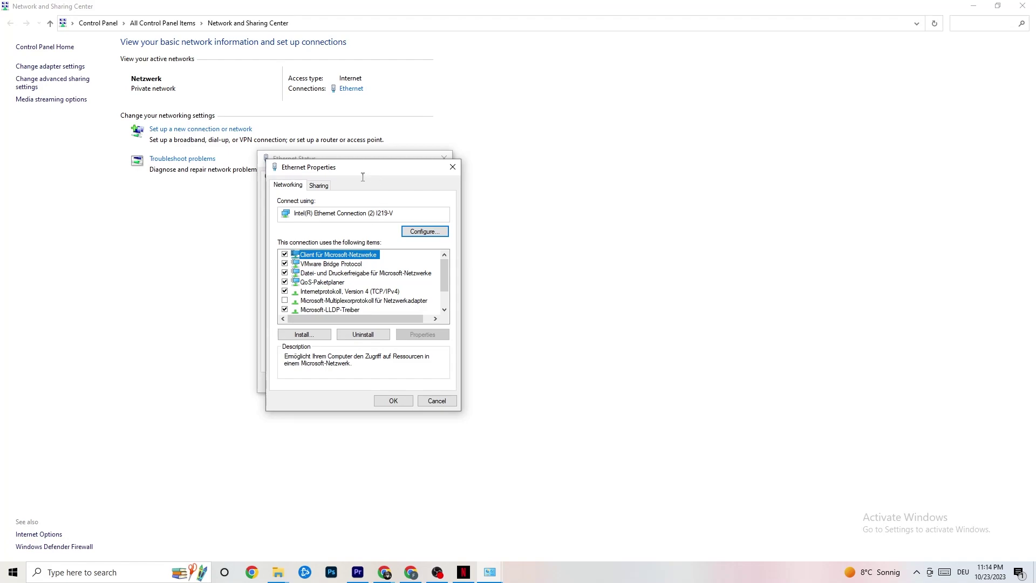
{"action": "left_click_drag", "start_coordinate": [348, 164], "coordinate": [407, 106]}
{"action": "scroll", "coordinate": [389, 218], "scroll_direction": "down", "scroll_amount": 1}
{"action": "scroll", "coordinate": [390, 218], "scroll_direction": "up", "scroll_amount": 1}
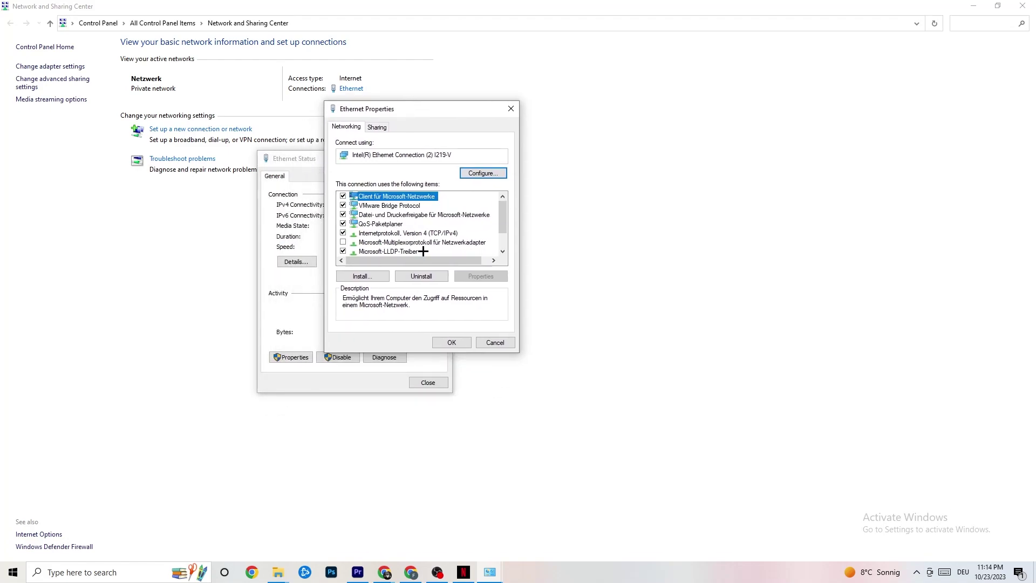
{"action": "double_click", "coordinate": [393, 234]}
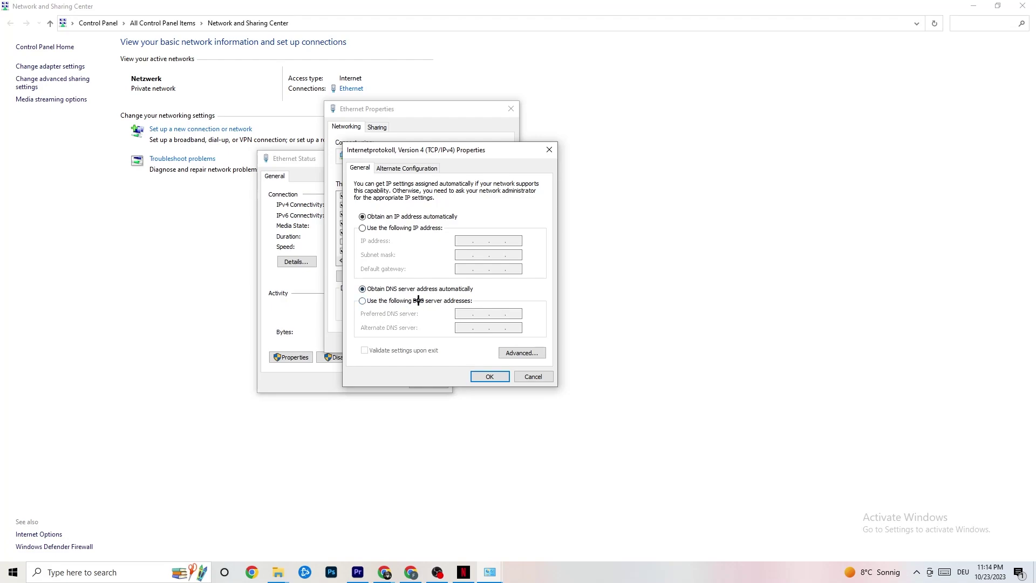
Select manually specified DNS server addresses for IPv4, but close all network dialogs and the Network and Sharing Center without saving.
{"action": "left_click", "coordinate": [365, 304]}
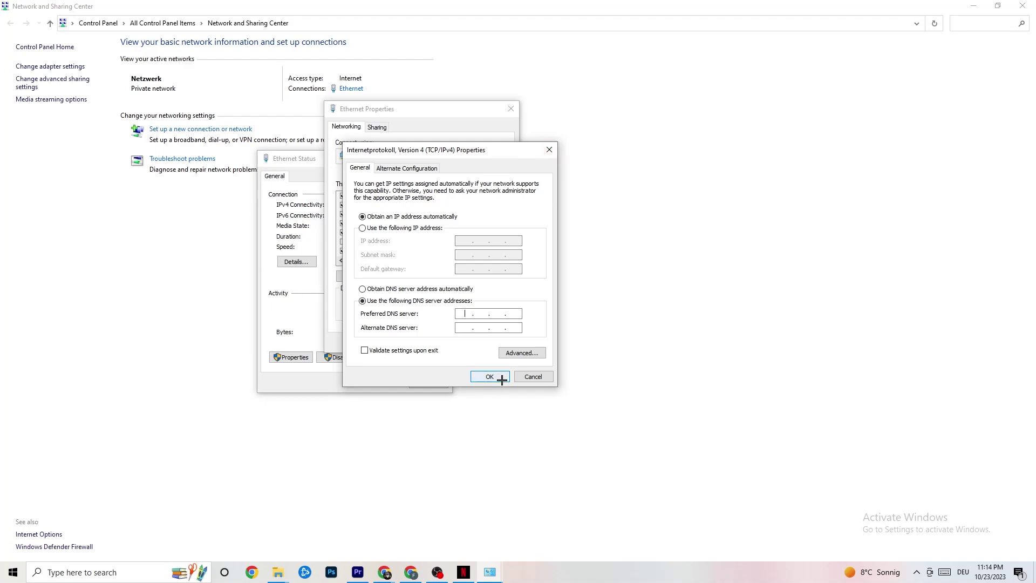
{"action": "left_click", "coordinate": [548, 150]}
{"action": "left_click", "coordinate": [510, 109]}
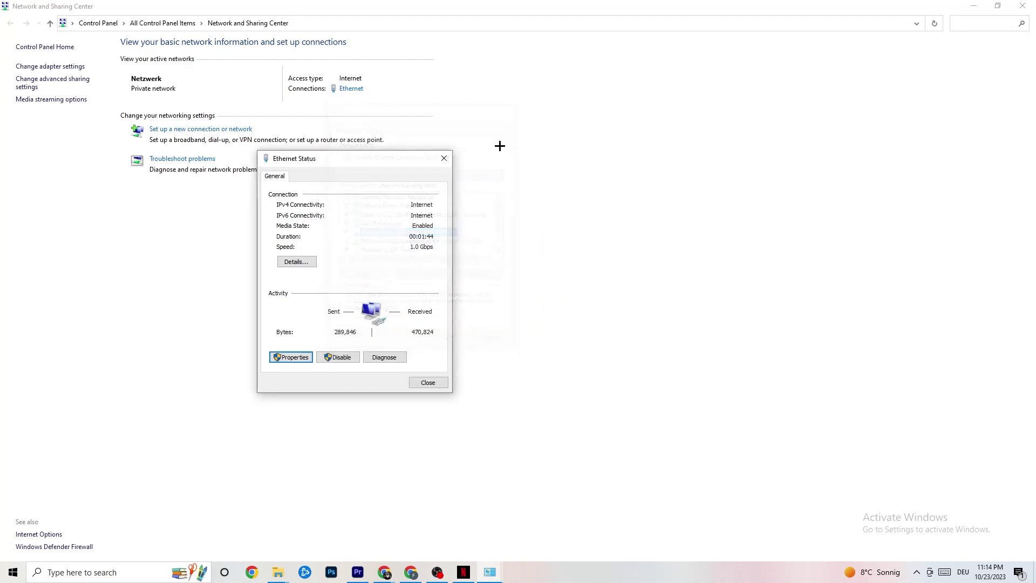
{"action": "left_click", "coordinate": [444, 159]}
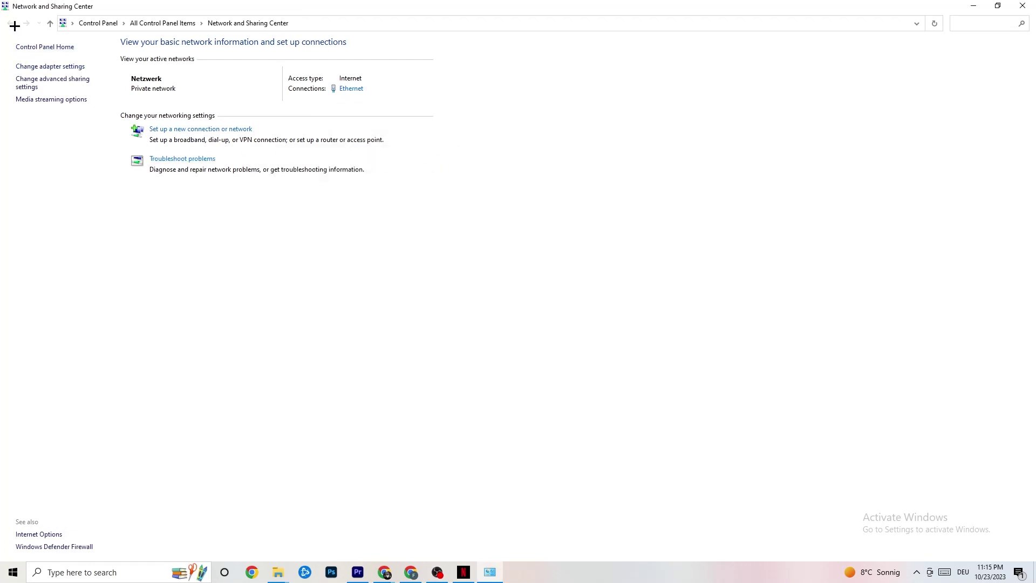
{"action": "left_click", "coordinate": [1022, 6]}
Return to the Network & Internet settings and view the web help on updating the network adapter driver.
{"action": "left_click", "coordinate": [13, 572]}
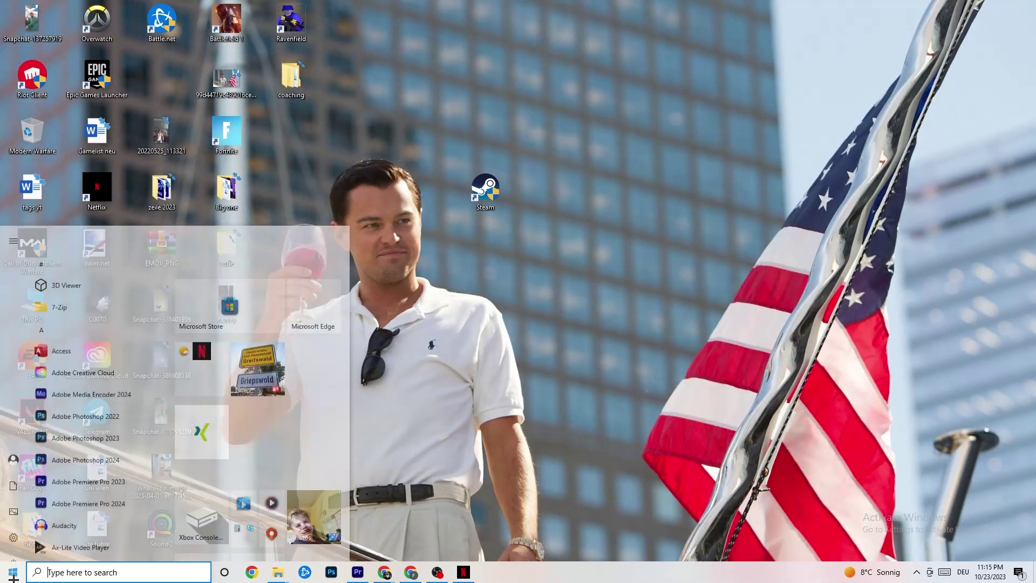
{"action": "left_click", "coordinate": [13, 521]}
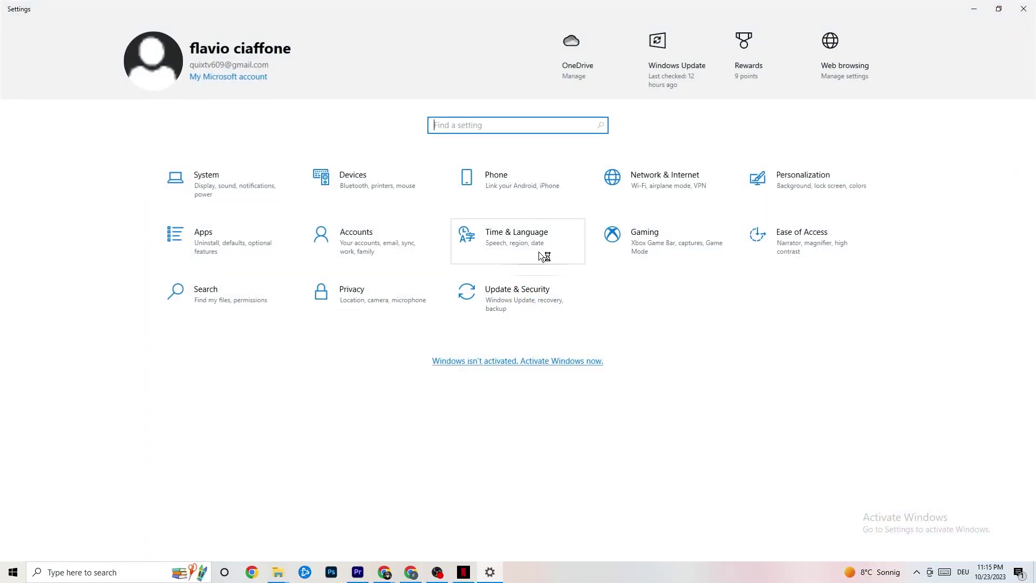
{"action": "left_click", "coordinate": [647, 185]}
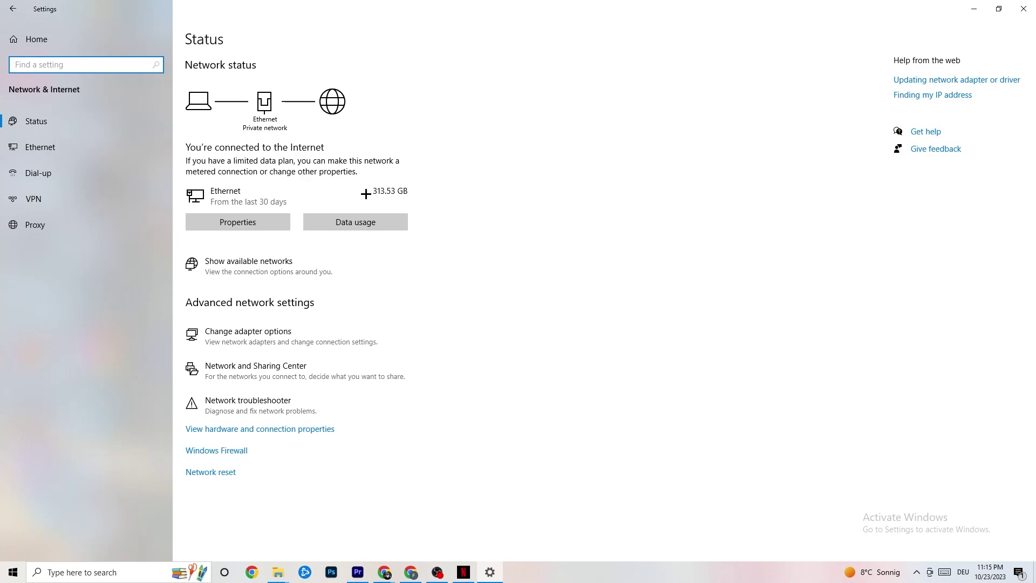
{"action": "left_click", "coordinate": [960, 85]}
{"action": "left_click_drag", "start_coordinate": [300, 98], "coordinate": [502, 75]}
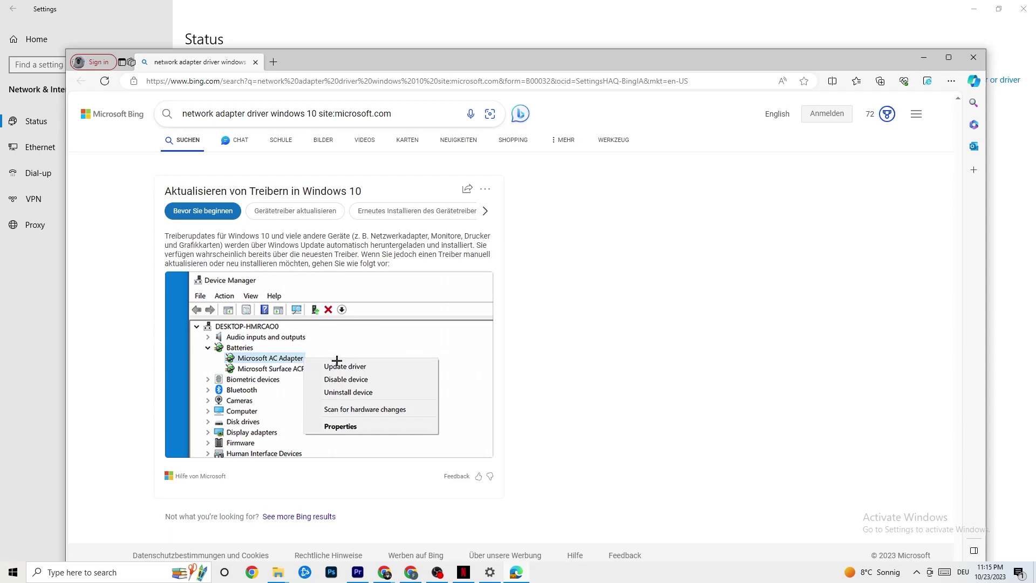
{"action": "left_click", "coordinate": [980, 57]}
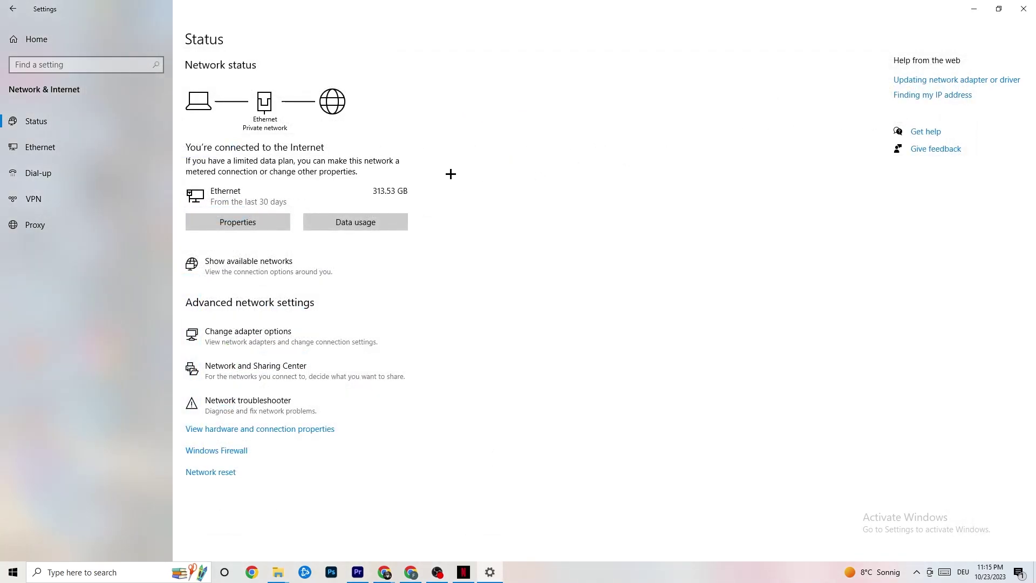
View the available networks from the network status page and close Settings.
{"action": "left_click", "coordinate": [312, 269]}
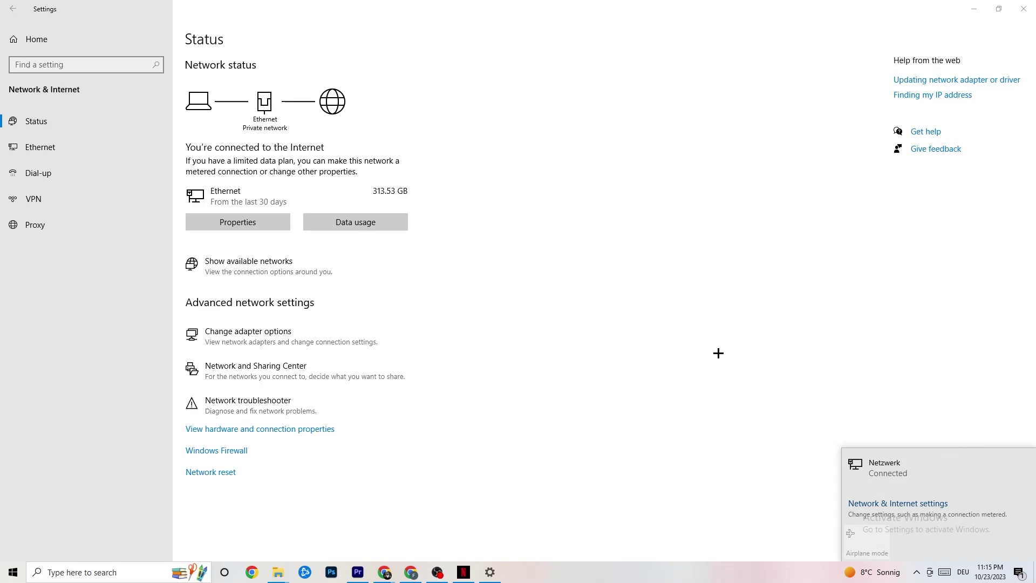
{"action": "left_click", "coordinate": [641, 325]}
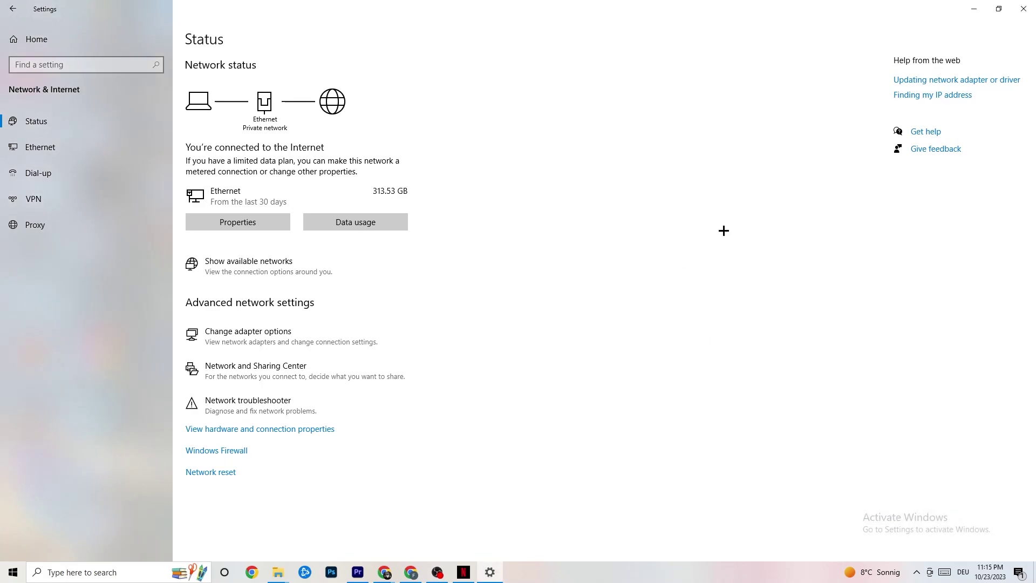
{"action": "left_click", "coordinate": [1024, 8]}
Open the Windows Update page in Settings, examine the update status, and close Settings.
{"action": "key", "text": "super"}
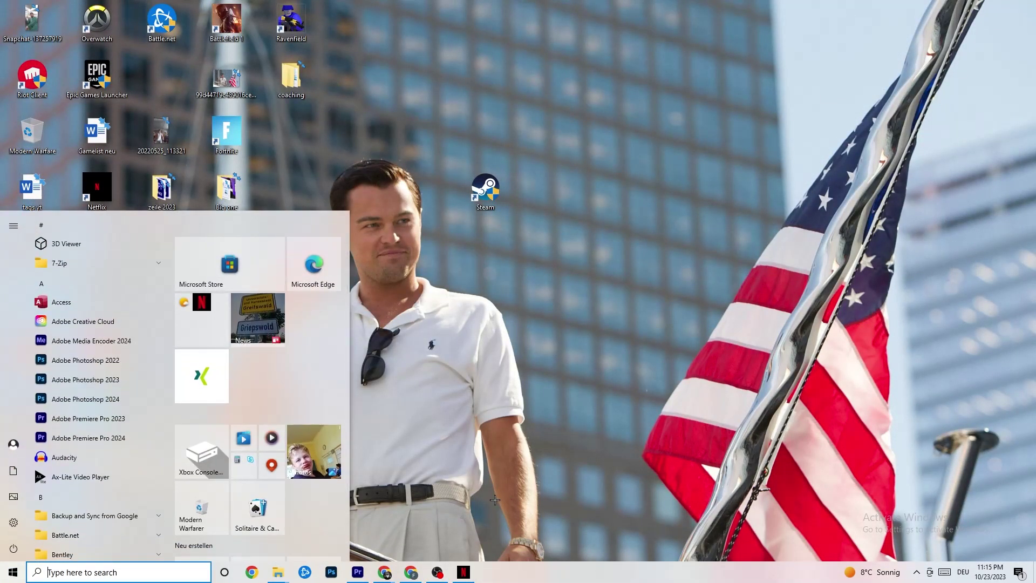
{"action": "mouse_move", "coordinate": [20, 530]}
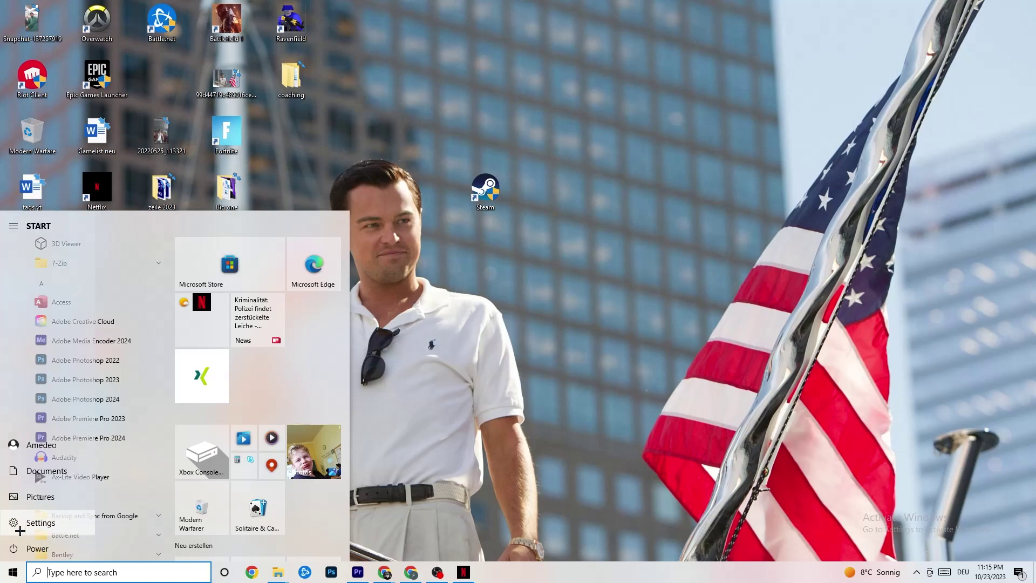
{"action": "left_click", "coordinate": [20, 529]}
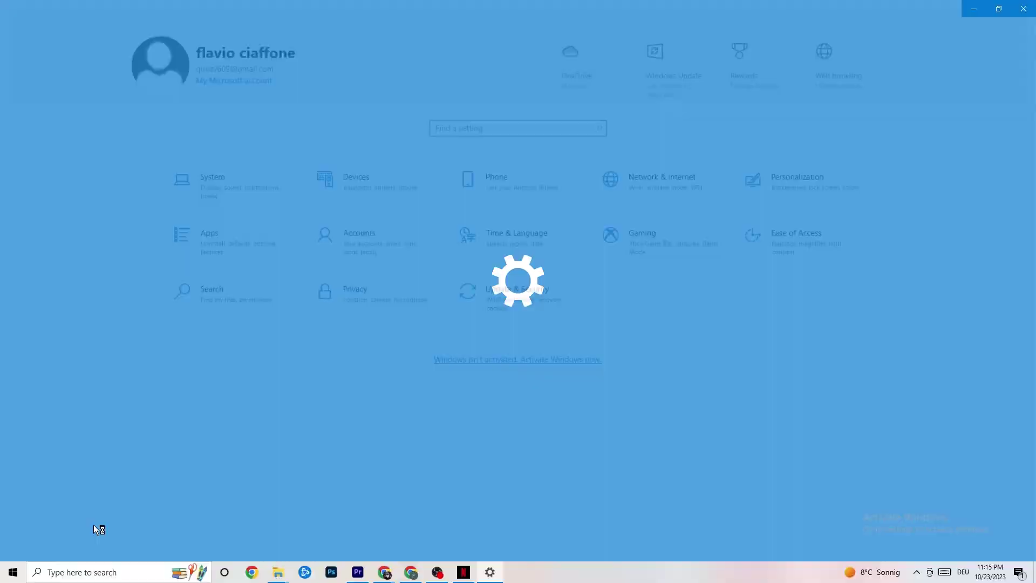
{"action": "left_click", "coordinate": [542, 296]}
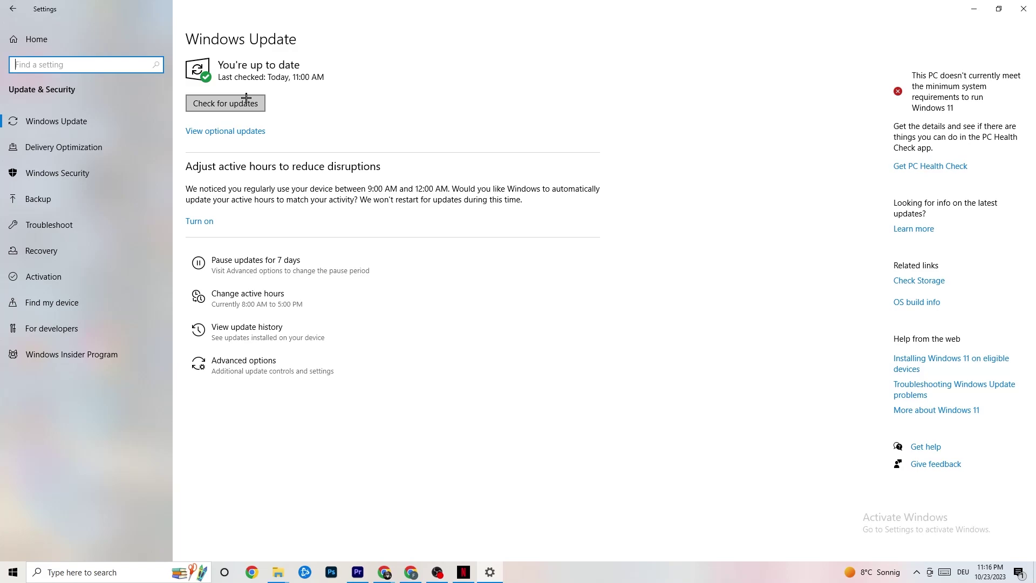
{"action": "left_click", "coordinate": [313, 68]}
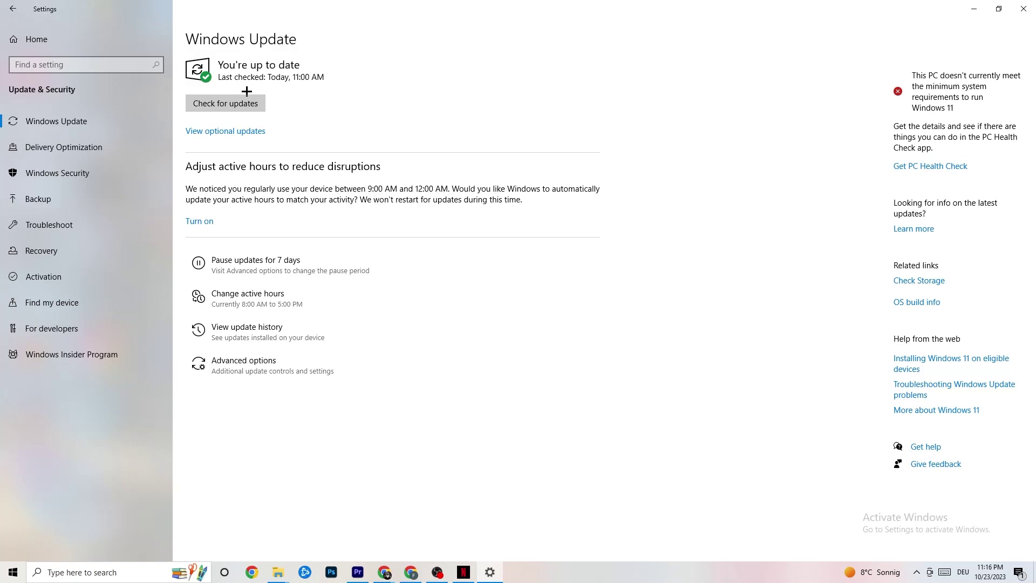
{"action": "left_click", "coordinate": [1023, 8]}
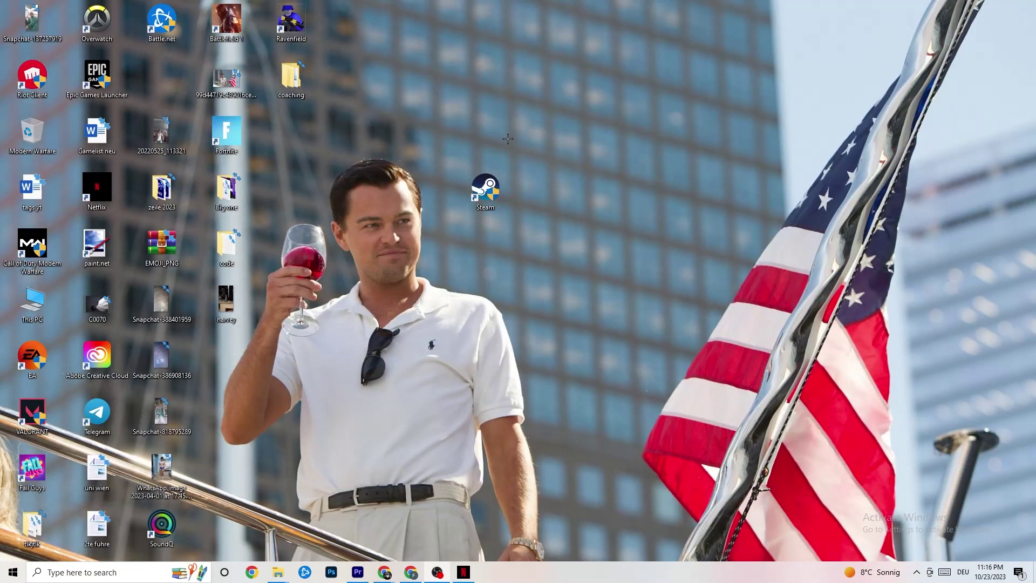
Open Task Manager in a maximized window and view the performance graph of the main Ethernet connection.
{"action": "left_click_drag", "start_coordinate": [540, 575], "coordinate": [562, 574]}
{"action": "right_click", "coordinate": [555, 578]}
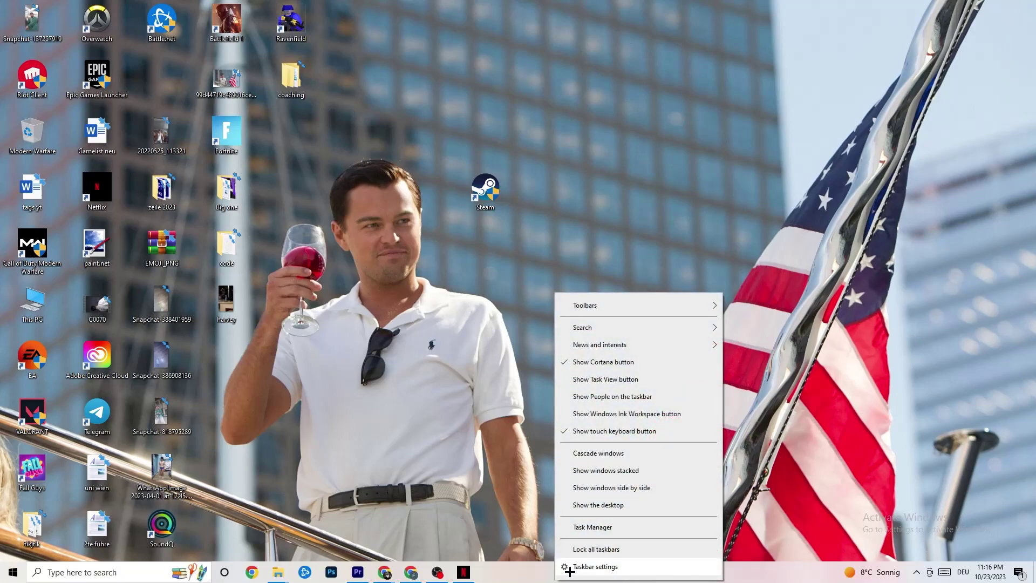
{"action": "left_click", "coordinate": [593, 529]}
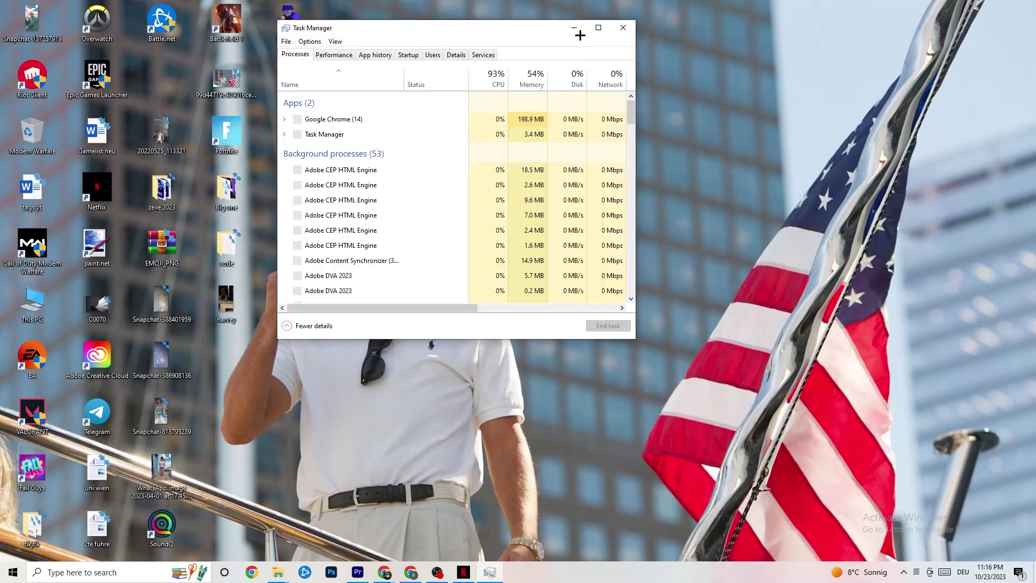
{"action": "left_click", "coordinate": [598, 25]}
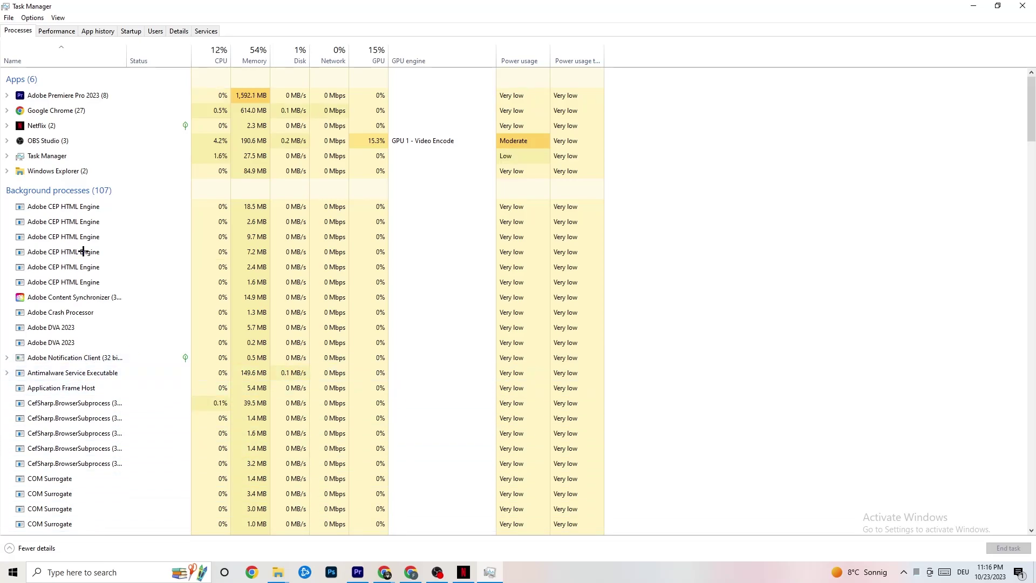
{"action": "left_click", "coordinate": [57, 32]}
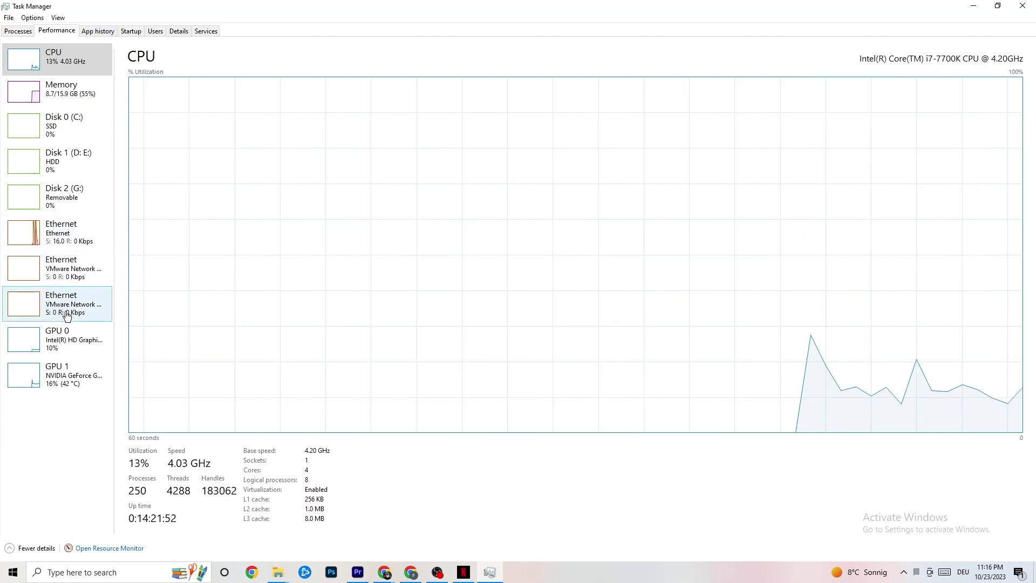
{"action": "left_click", "coordinate": [68, 239]}
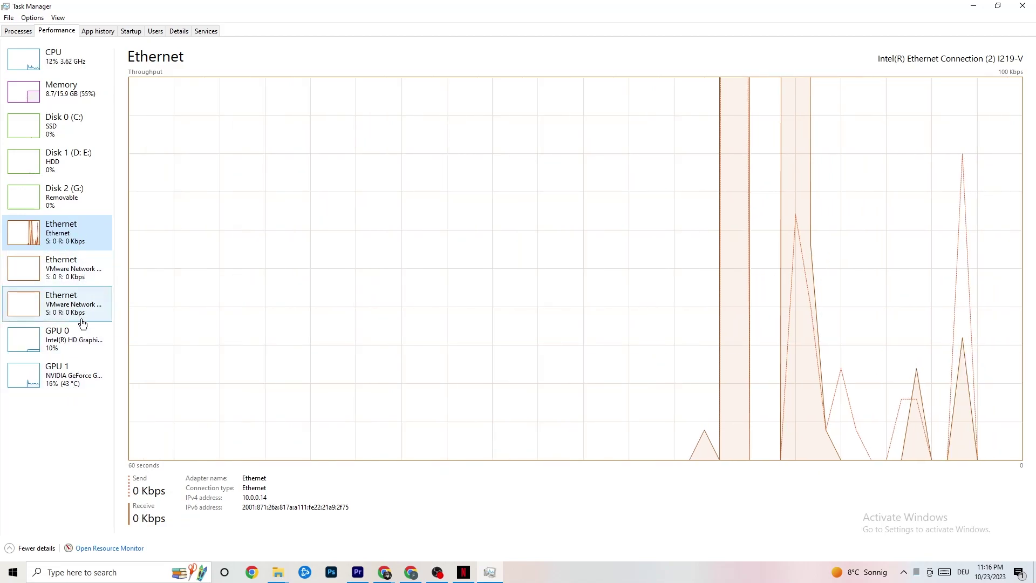
{"action": "right_click", "coordinate": [69, 537]}
{"action": "left_click", "coordinate": [182, 558]}
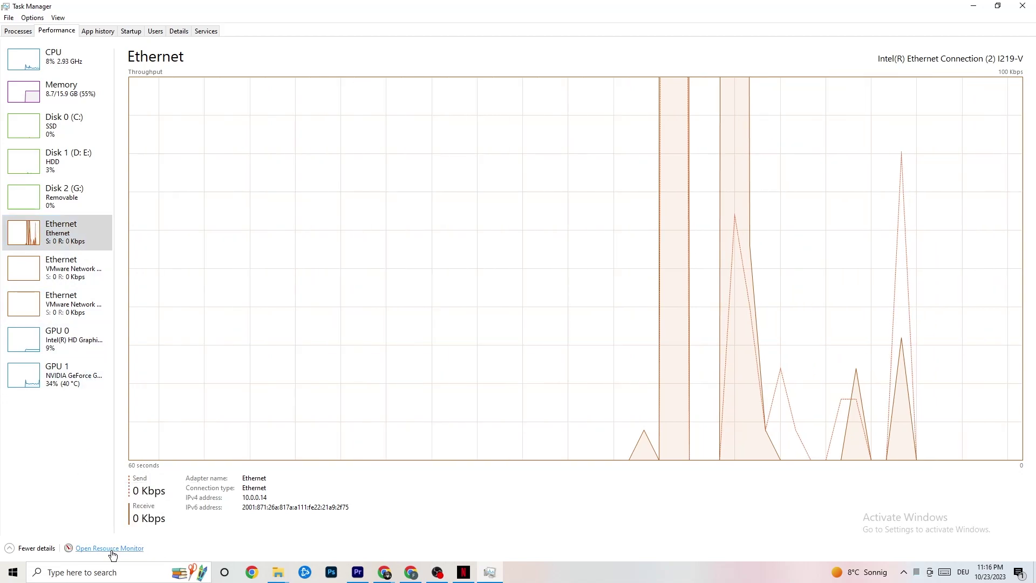
Open Resource Monitor, examine the processes with network activity, the actions for SearchApp.exe and the resource overview, and close it.
{"action": "left_click", "coordinate": [112, 548]}
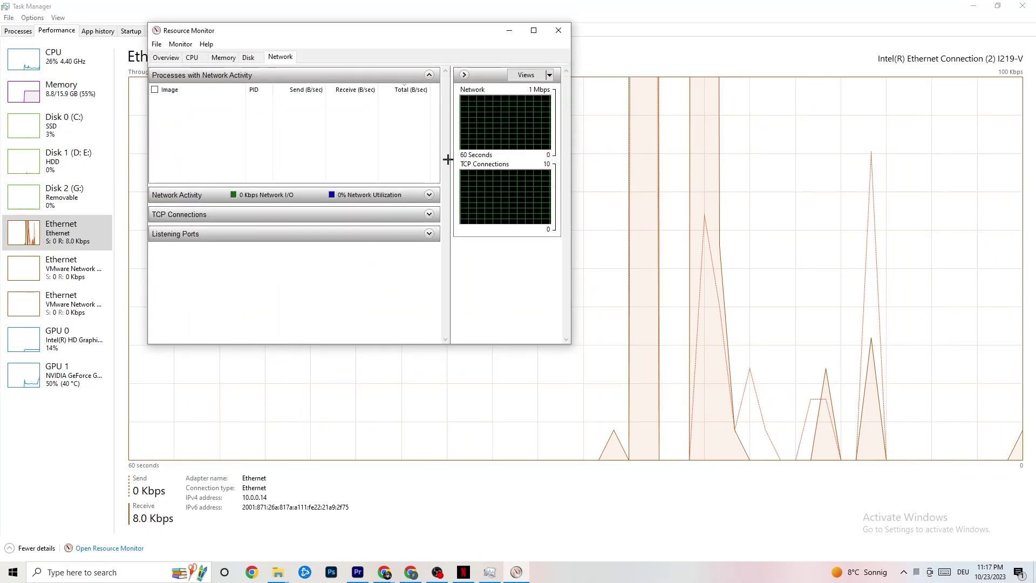
{"action": "left_click", "coordinate": [534, 30]}
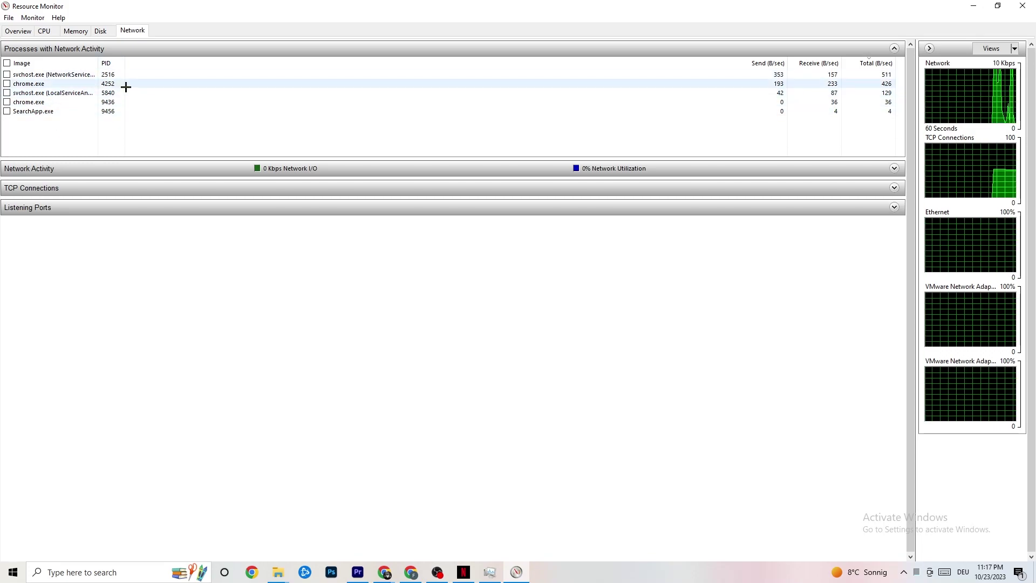
{"action": "right_click", "coordinate": [50, 111]}
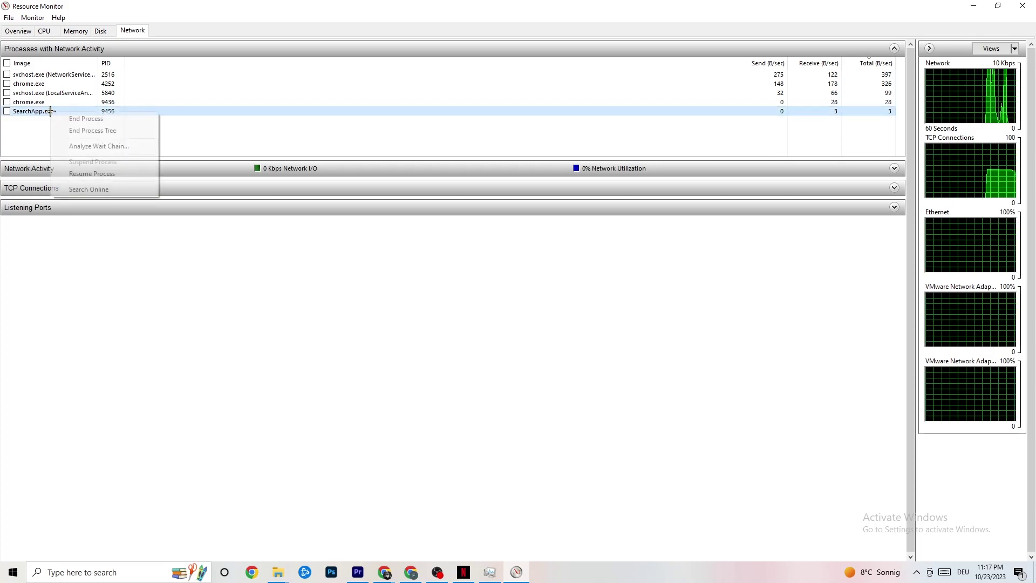
{"action": "left_click", "coordinate": [316, 140]}
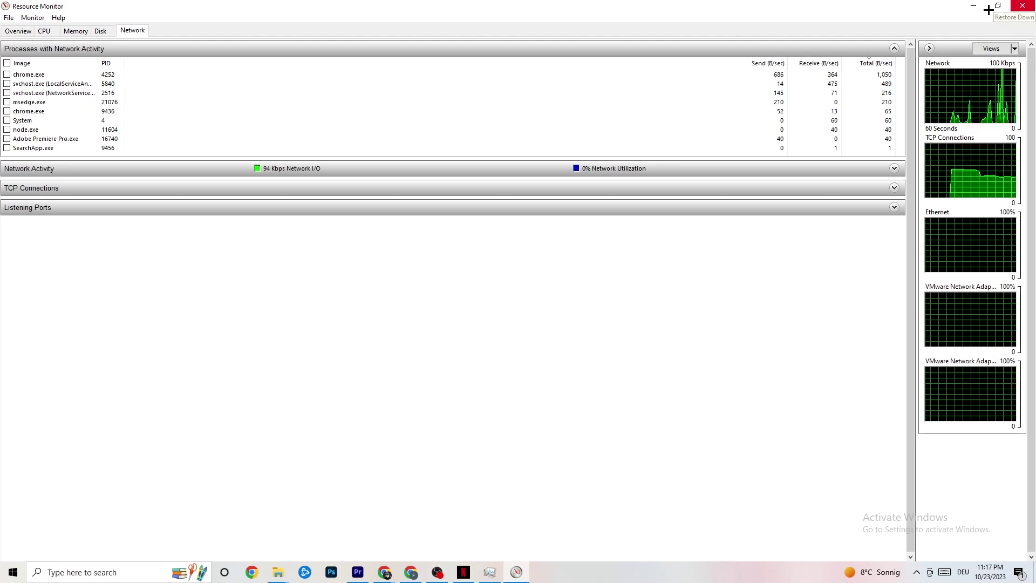
{"action": "left_click", "coordinate": [21, 30]}
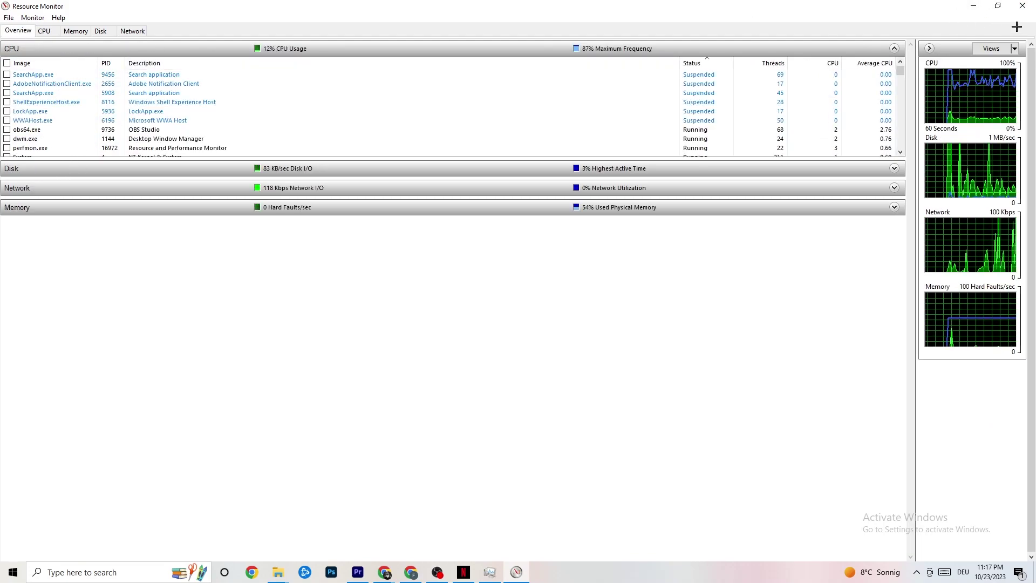
{"action": "left_click", "coordinate": [1023, 5]}
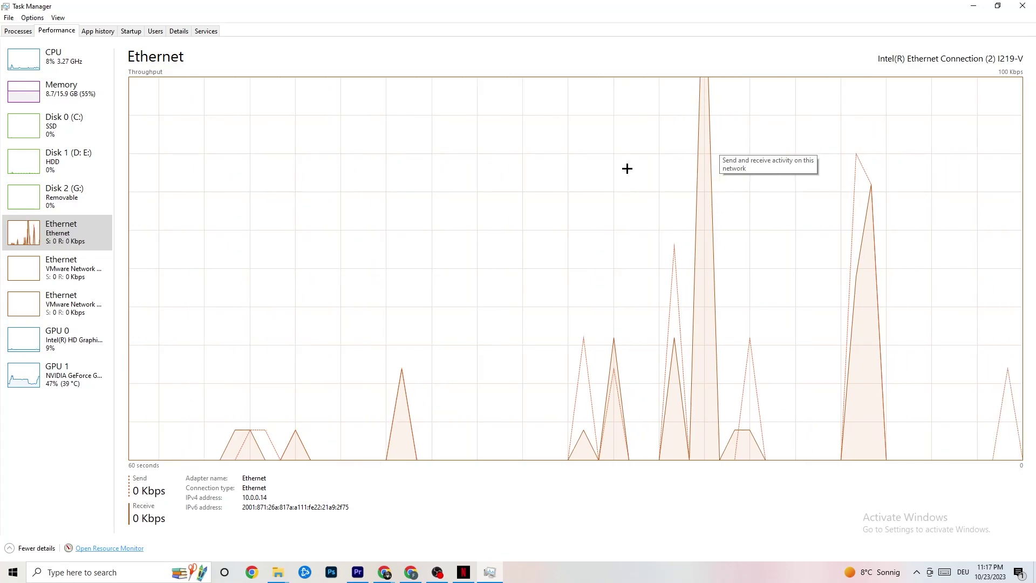
Review the status and startup impact of the startup programs in Task Manager and close it.
{"action": "left_click", "coordinate": [134, 32]}
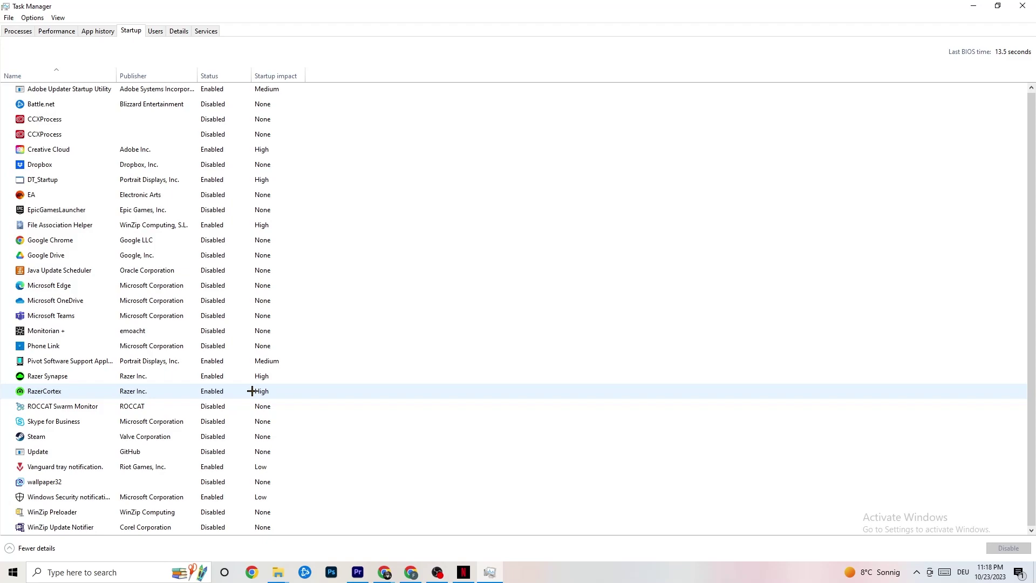
{"action": "left_click", "coordinate": [1029, 3]}
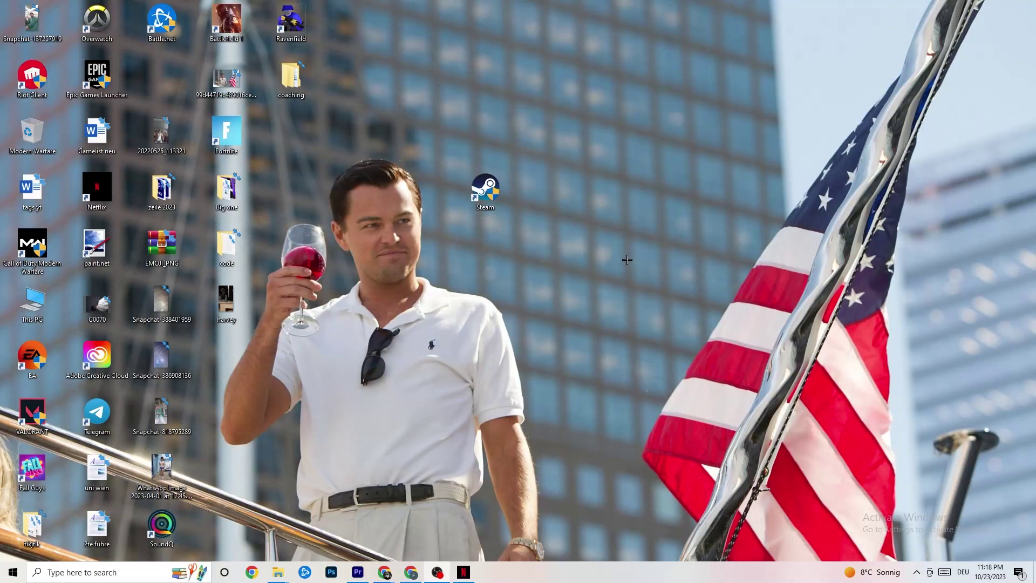